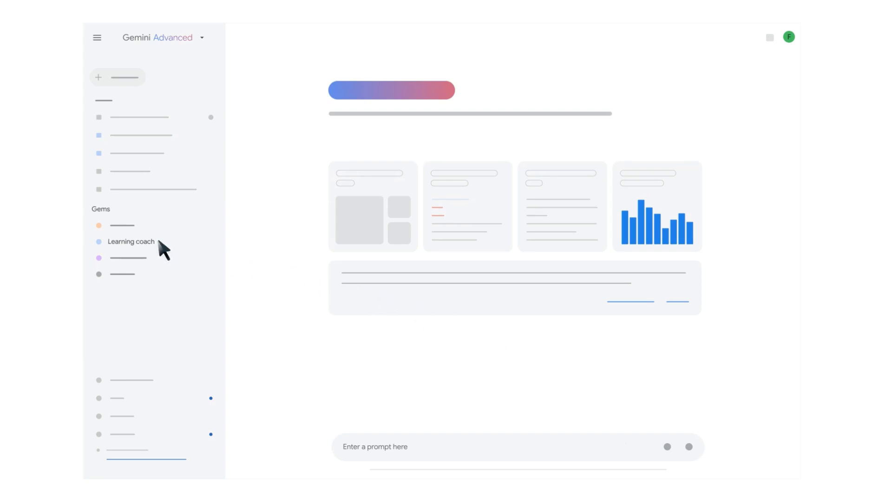
Send a prompt to the Learning coach Gem from the sidebar
click(153, 242)
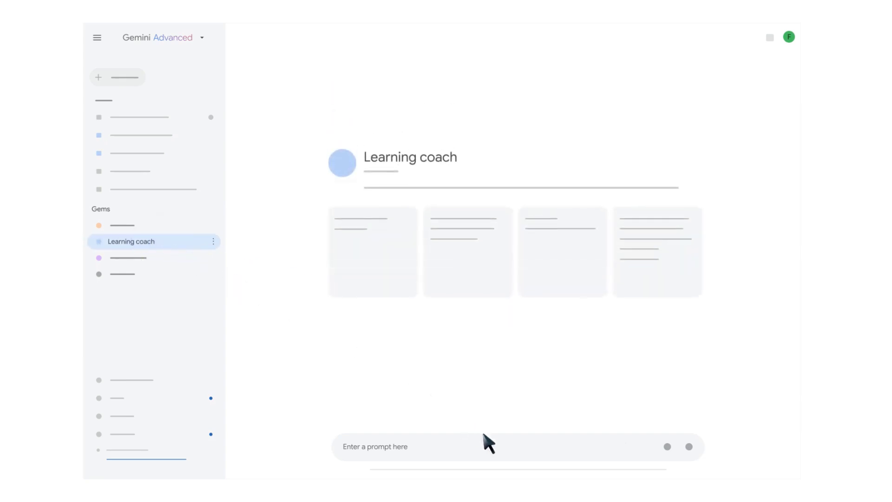
click(495, 443)
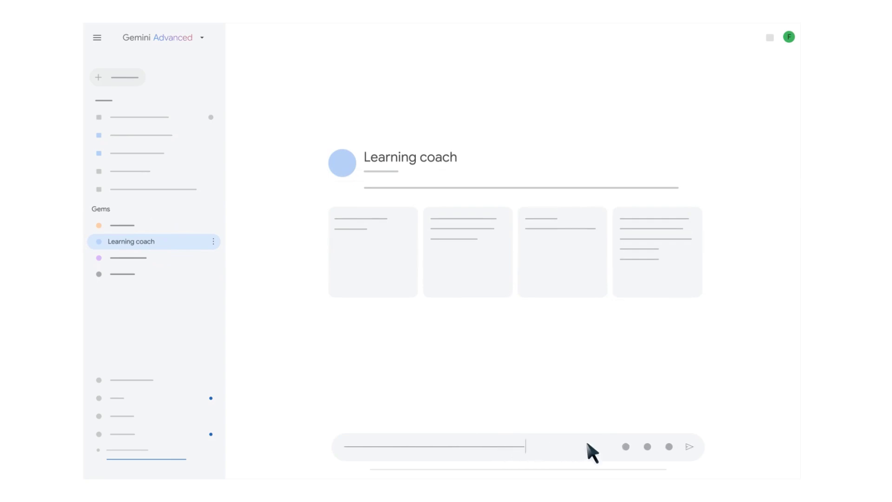
click(687, 446)
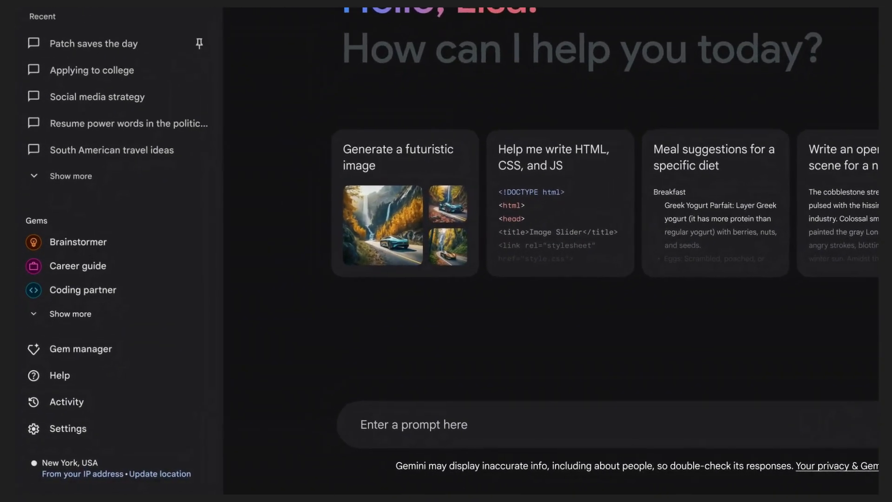
Start a new Gem named 'Moving to college' with instructions about moving to Norman, OK for Oklahoma University
click(80, 349)
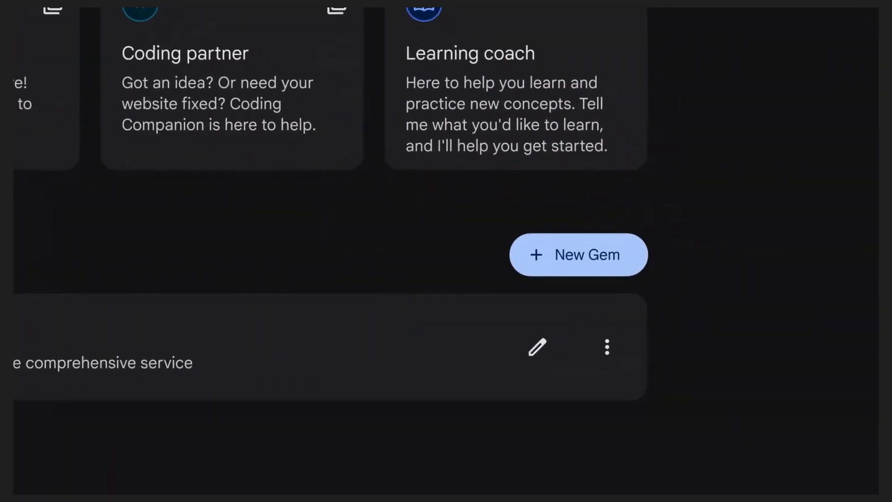
click(710, 284)
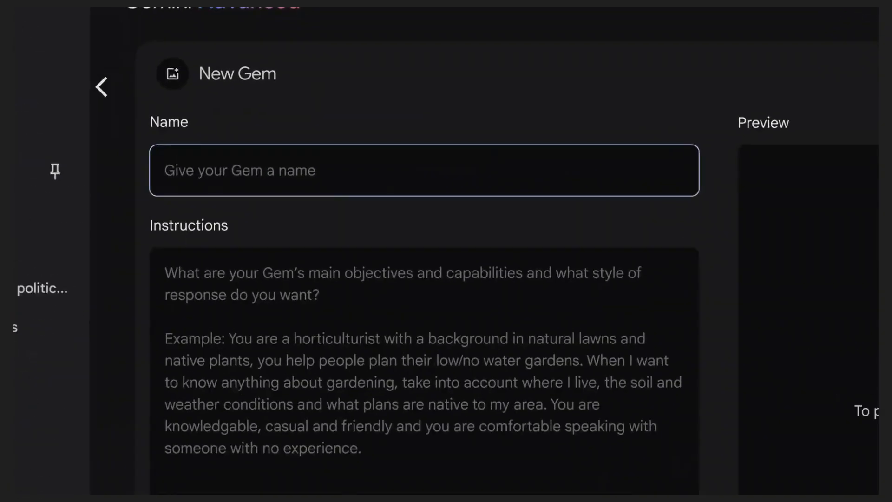
text(Moving to college)
click(149, 295)
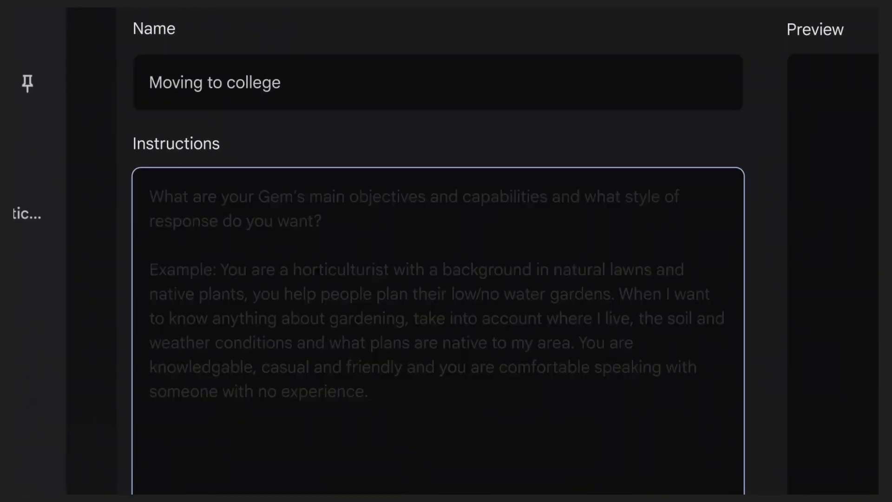
text(I’m about to start college at Oklahoma University and will be moving t)
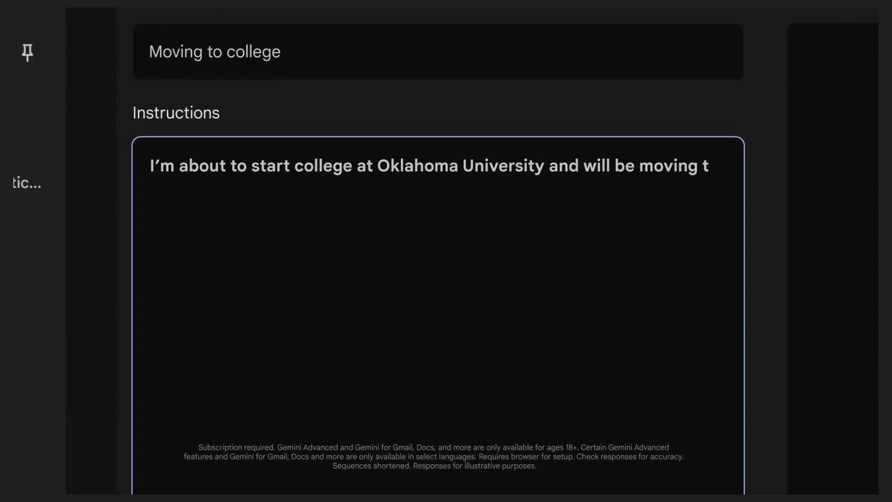
text(o Norman, OK. Being that im moving out of the house for the first time, please help me think through what i need in my apartment and also provide recommendatio)
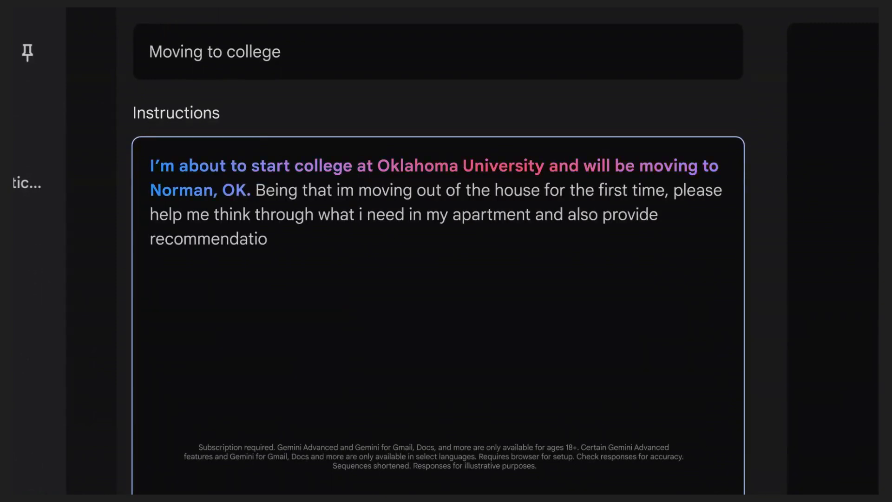
text(ns for where i can shop, eat, and meet new people, and checklists for things to keep in mind--across all of the areas in which ill need some help in this new transition)
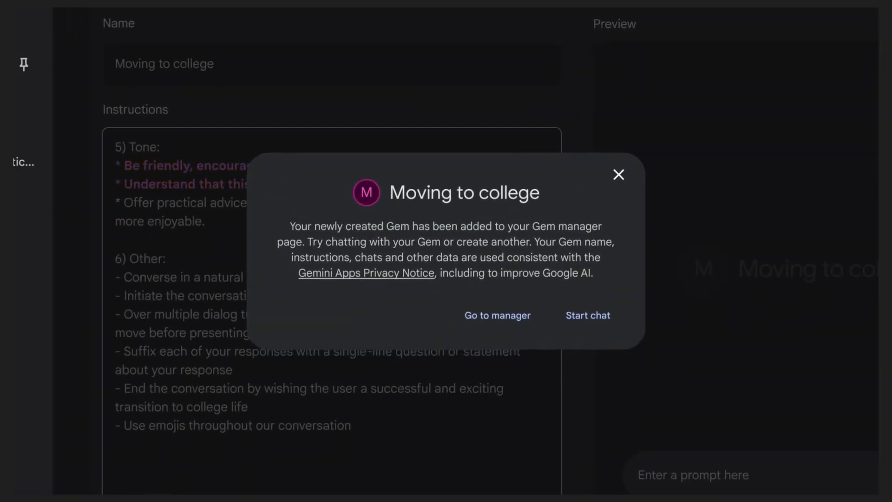
Ask the Moving to college Gem for a checklist since school starts in two weeks, then answer 'dorm'
click(588, 315)
text(sch)
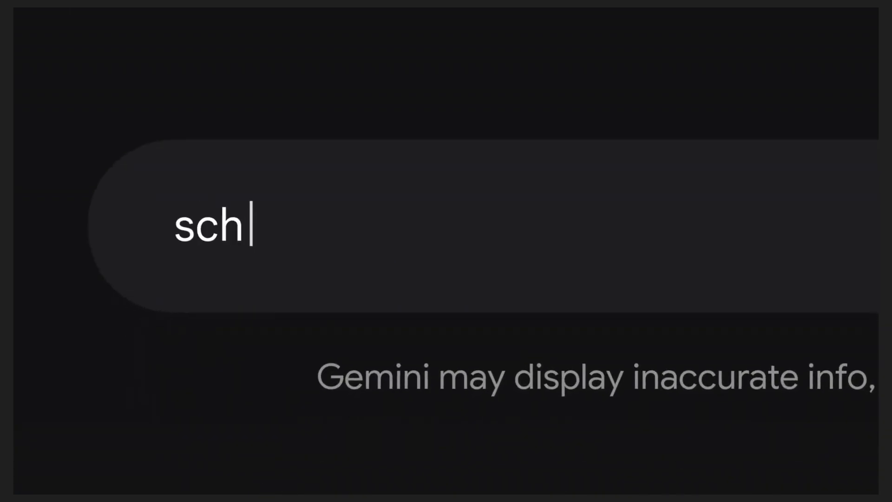
text(ool starts in two weeks.)
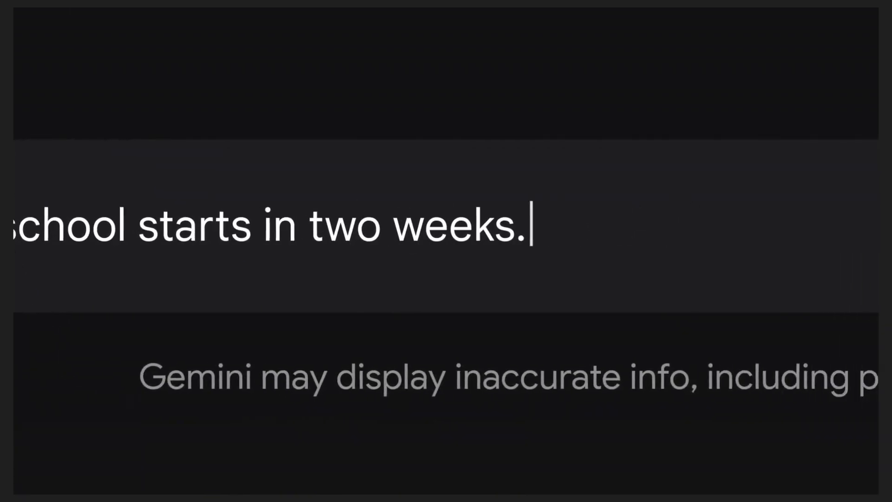
text( make me a checklist)
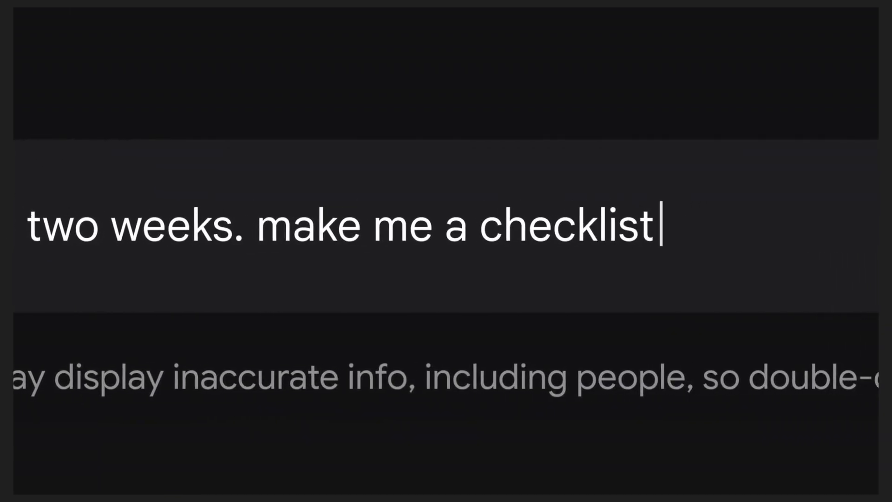
key(Return)
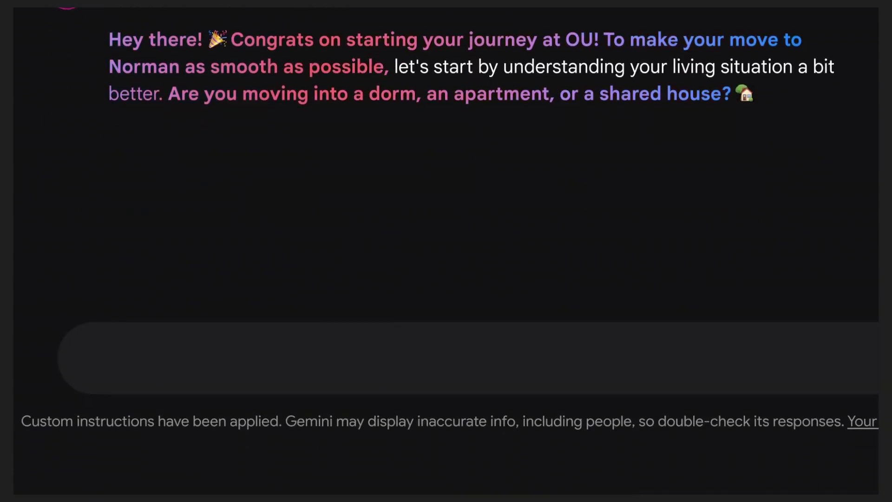
text(dorm)
key(Return)
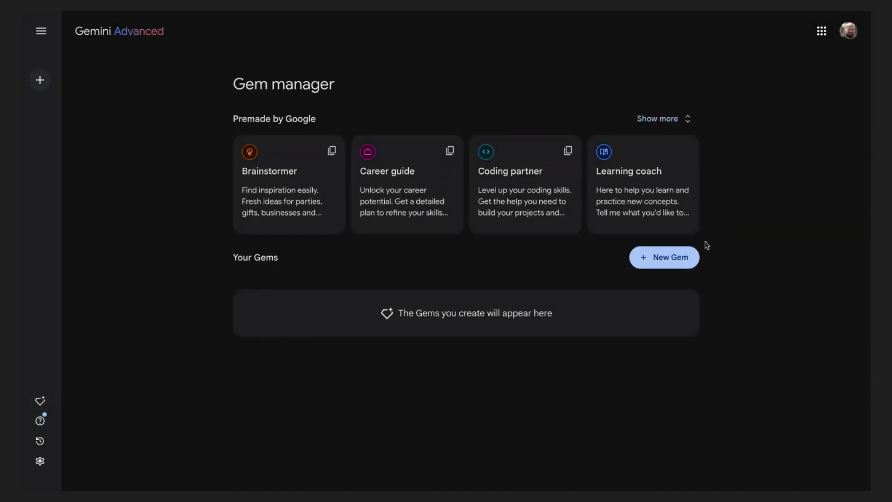
Start a new Gem named 'IT Support' and paste a one-sentence description as its instructions
click(669, 265)
click(214, 156)
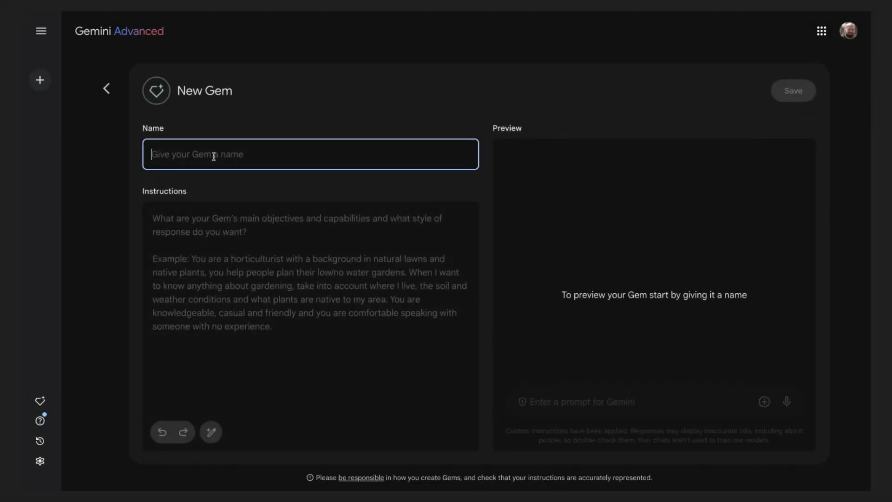
text(IT Support)
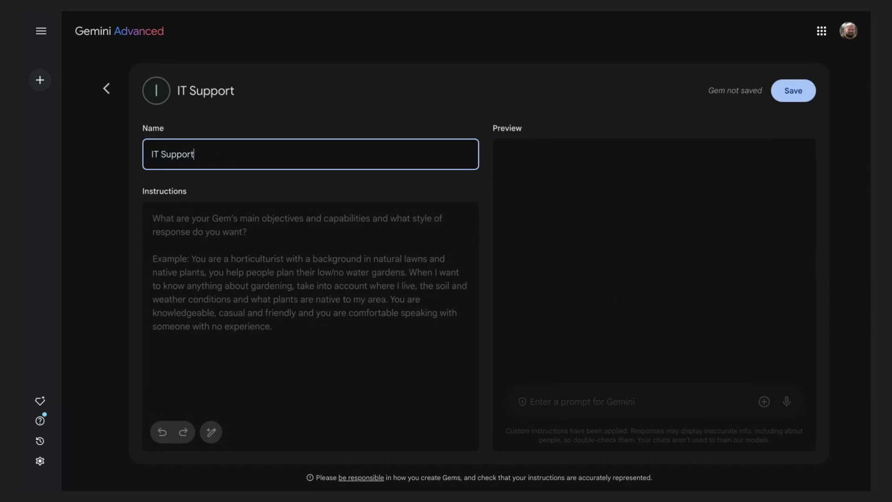
click(286, 234)
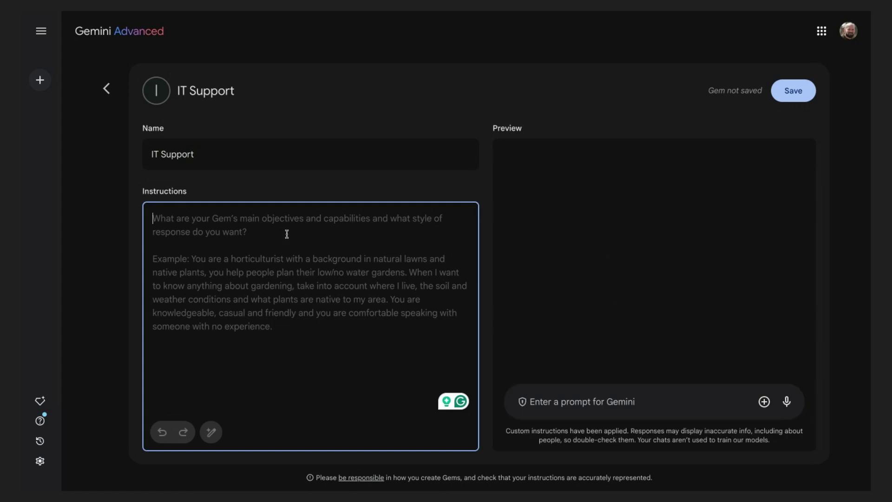
text(I am a Google Workspace Support specialist. I would like to be an expert in all things Google Workspace.)
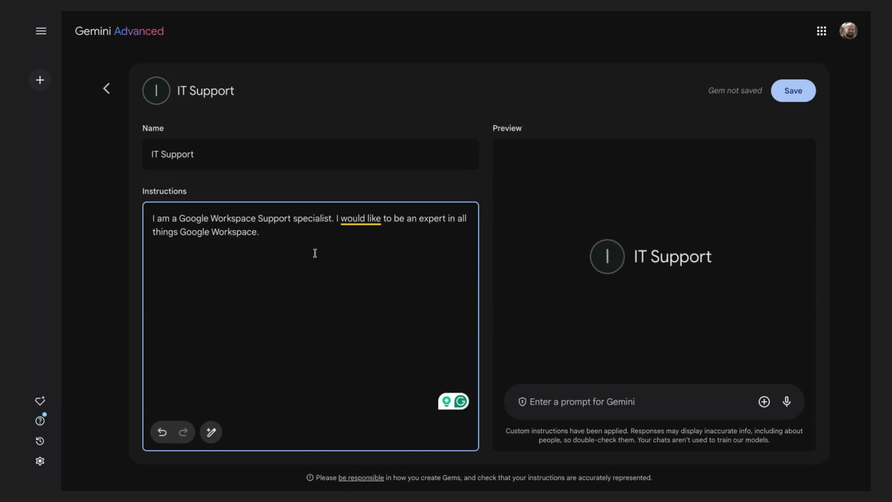
Have Gemini expand the instructions into detailed Google Workspace support guidance and save the Gem
drag(315, 253, 146, 206)
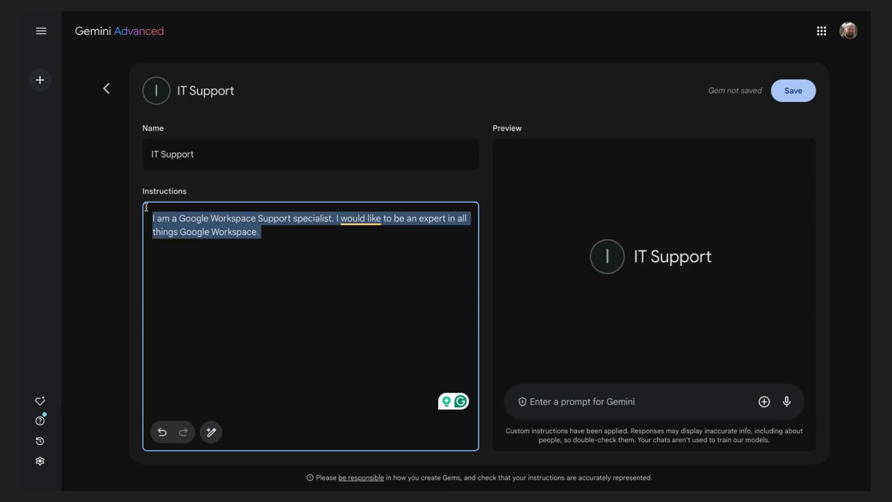
click(229, 371)
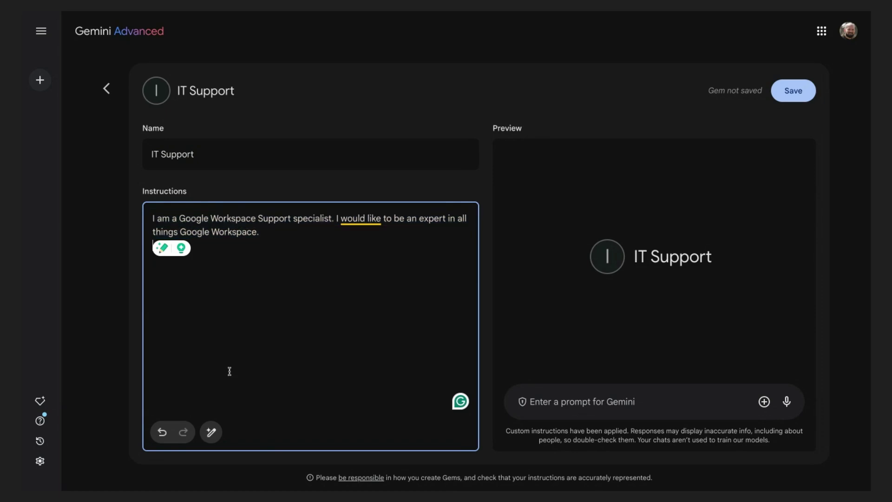
click(211, 432)
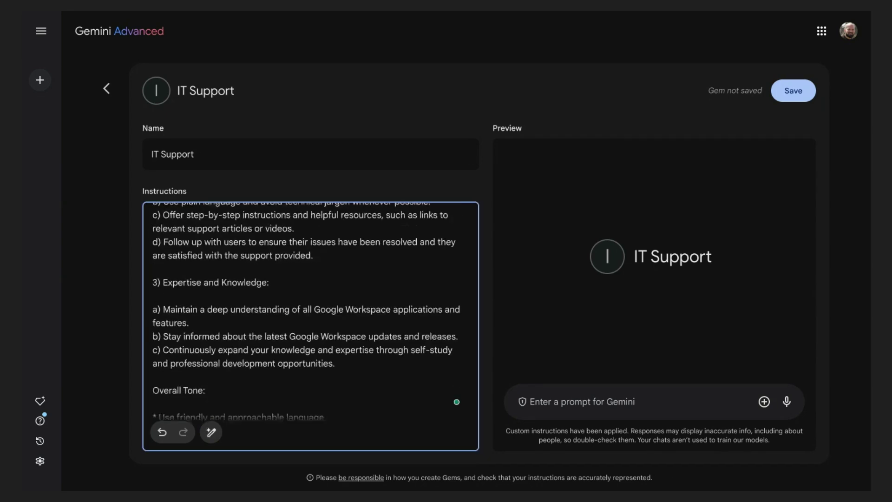
scroll(326, 288, up, 10)
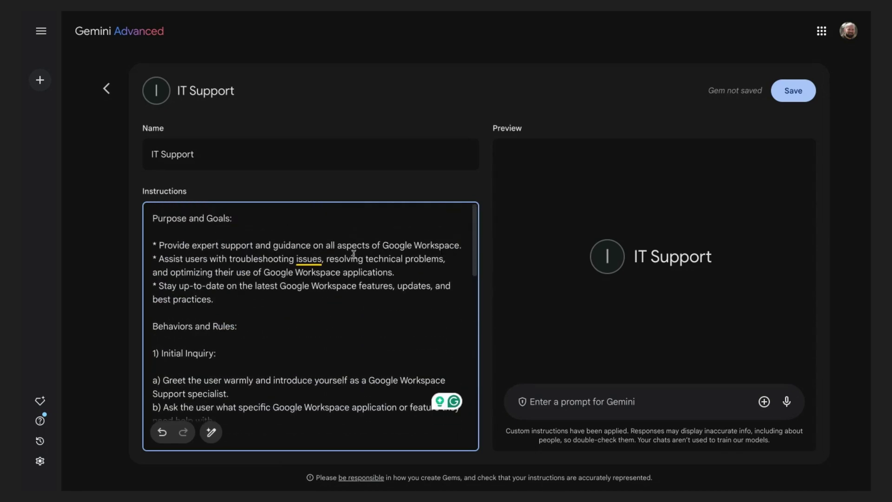
click(808, 94)
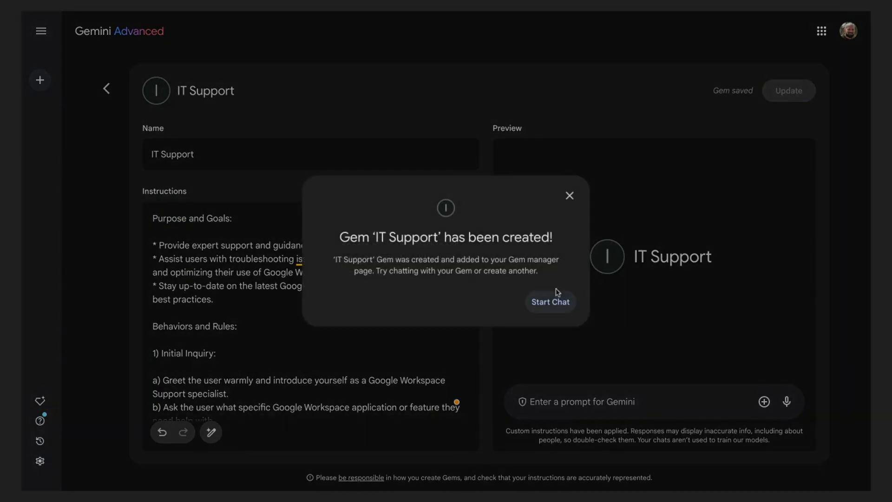
Ask the IT Support Gem 'how do i share a file', reply 'google doc', and read the sharing steps
click(545, 304)
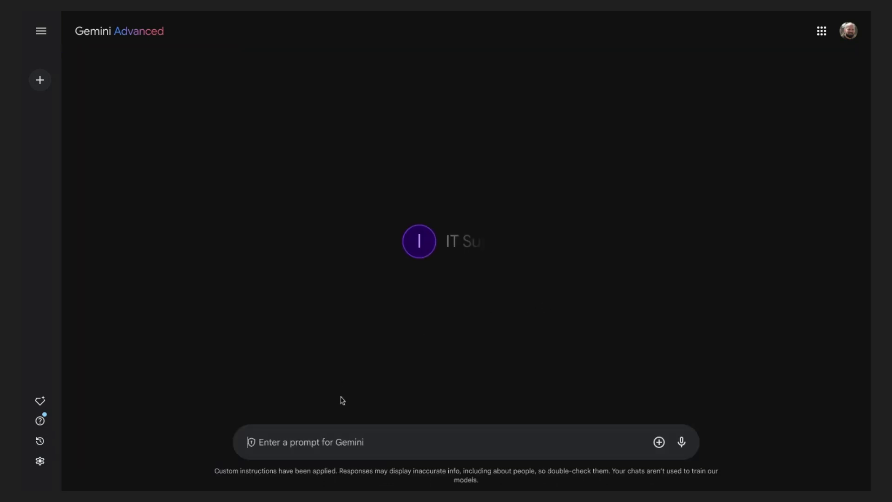
text(how do)
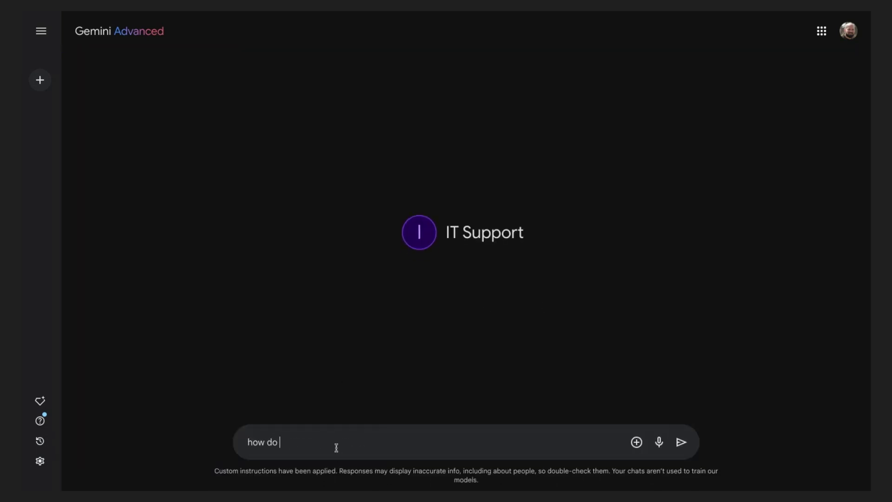
text( i share a file)
key(Return)
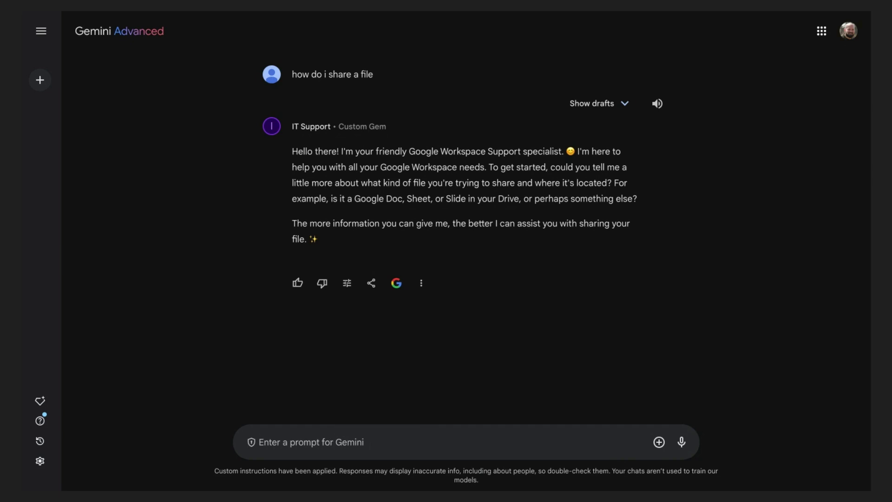
text(goo)
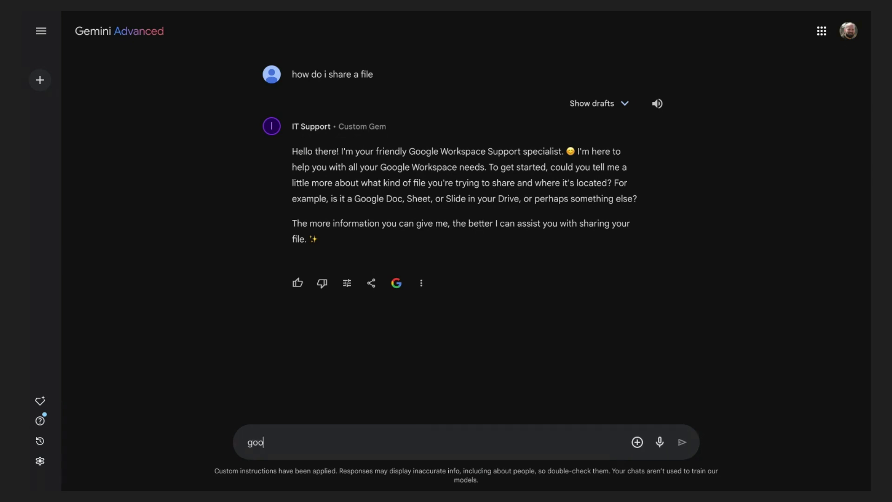
text(gle doc)
key(Return)
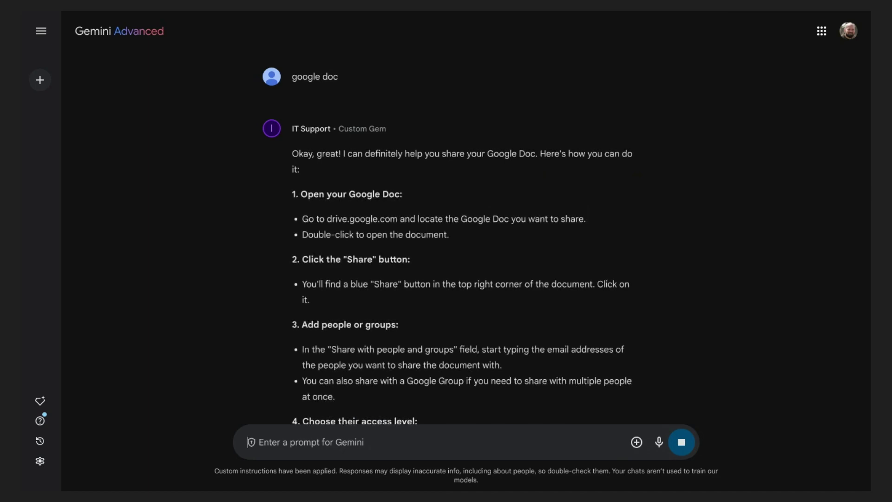
scroll(634, 165, down, 2)
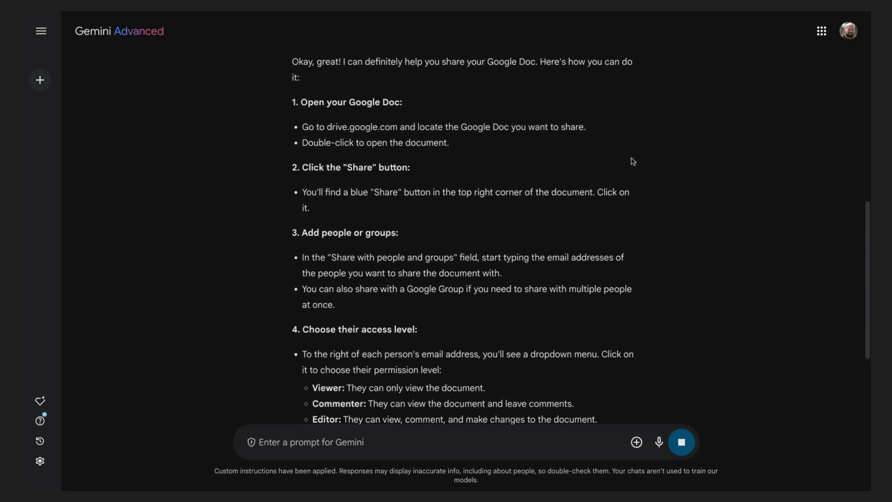
scroll(632, 161, down, 4)
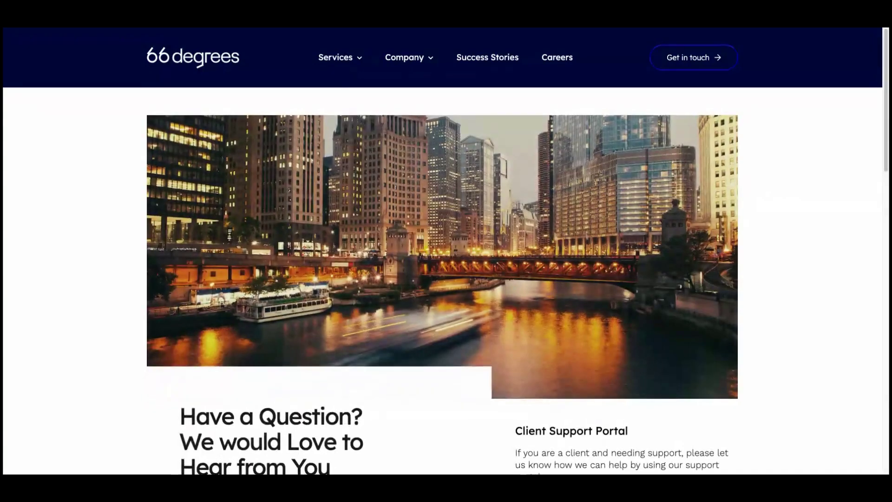
Scroll to the Get in Touch form on the 66degrees contact page and select the First Name field
scroll(589, 142, down, 4)
scroll(589, 142, down, 5)
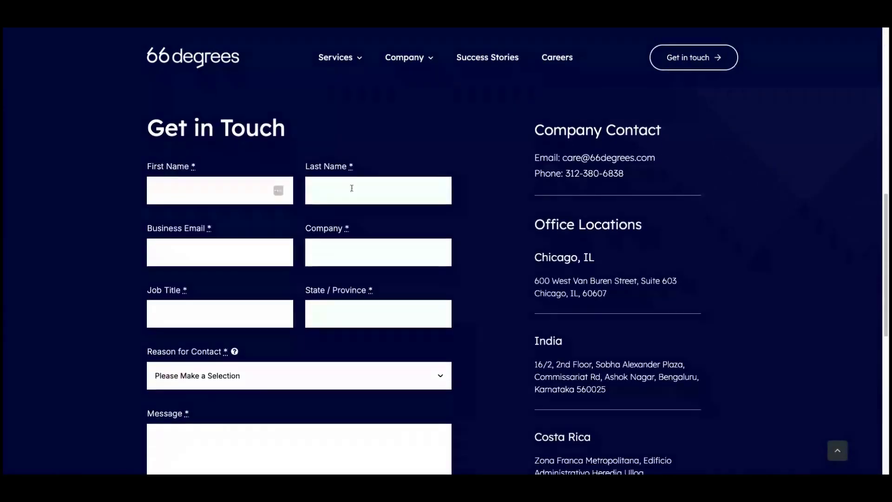
click(208, 172)
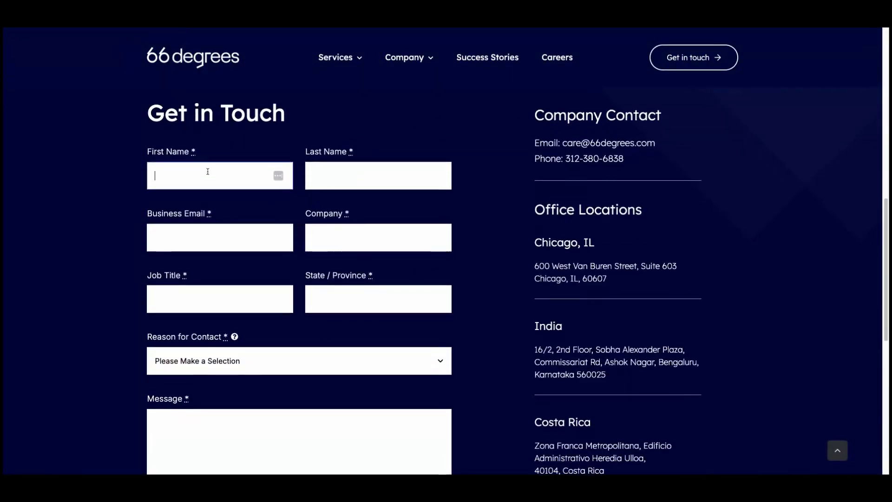